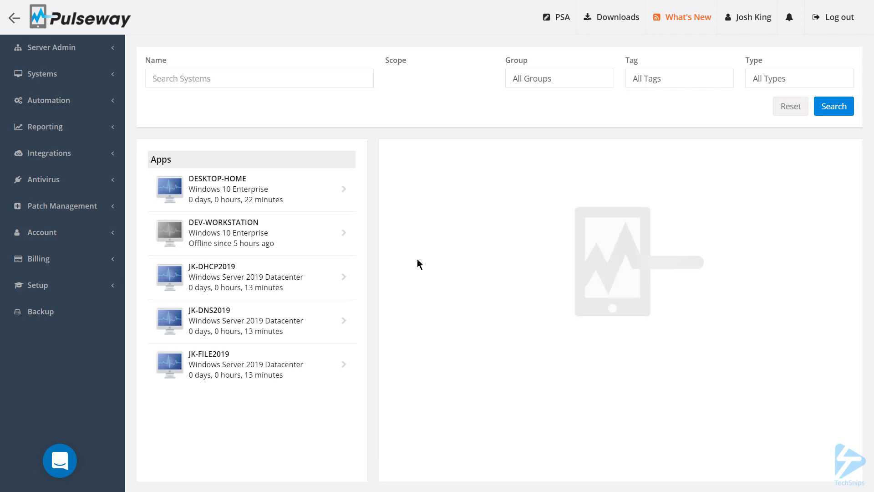
Step: Create a script category named Custom in the automation scripts
{"action": "left_click", "coordinate": [69, 101]}
{"action": "left_click", "coordinate": [62, 124]}
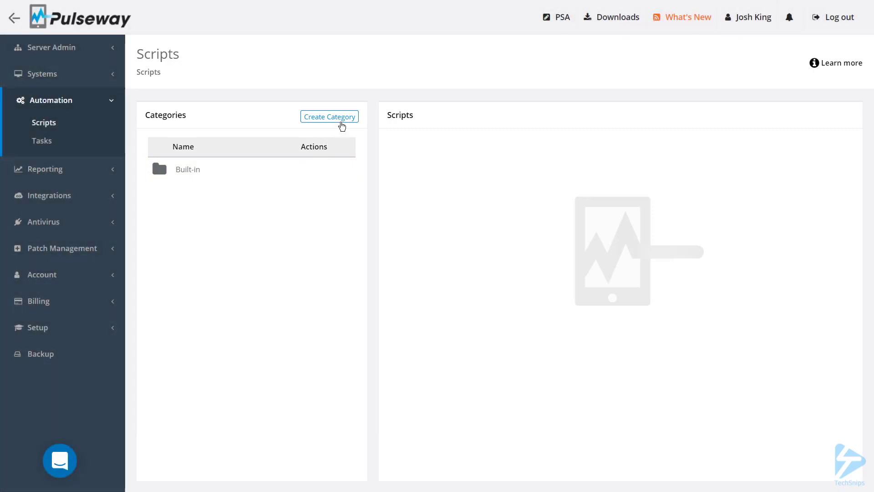
{"action": "left_click", "coordinate": [341, 121]}
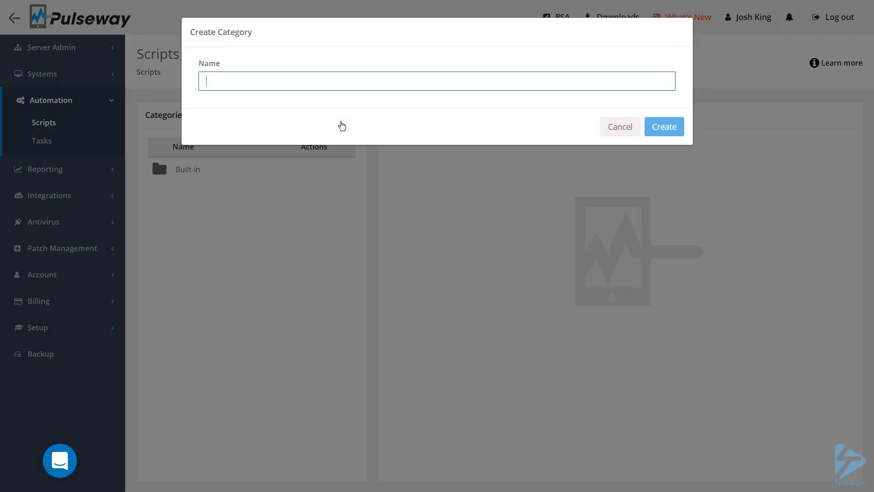
{"action": "type", "text": "Custom"}
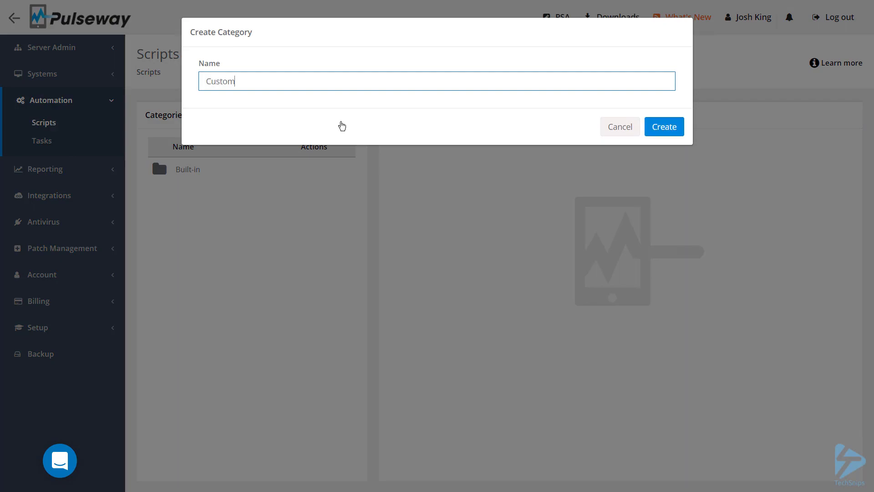
{"action": "key", "text": "Return"}
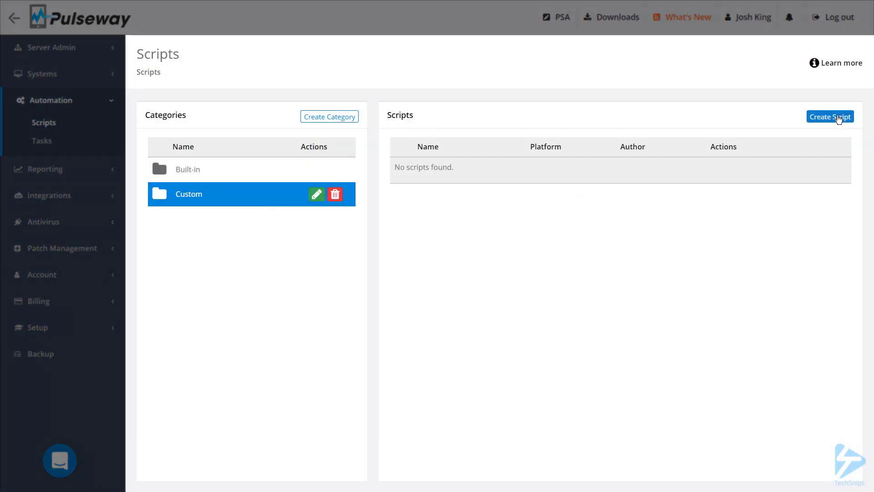
Step: Start a new script in the Custom category and name it Restart Print Spooler Service
{"action": "left_click", "coordinate": [838, 119]}
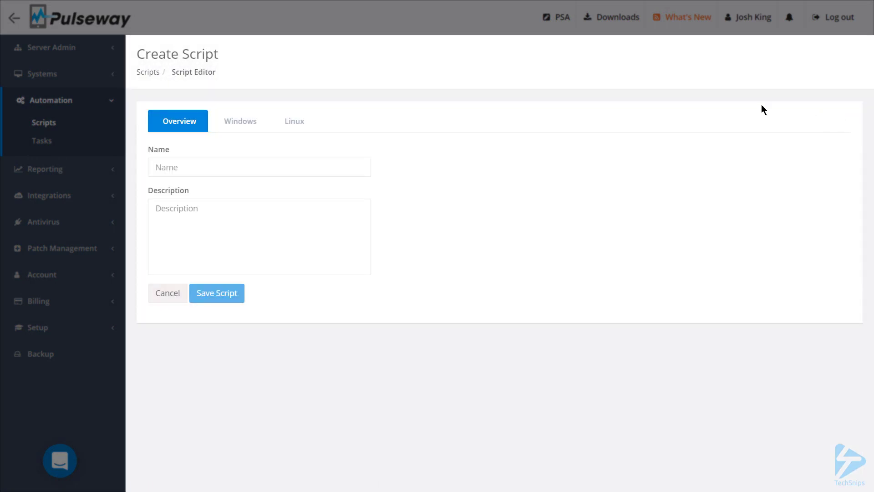
{"action": "left_click", "coordinate": [317, 169]}
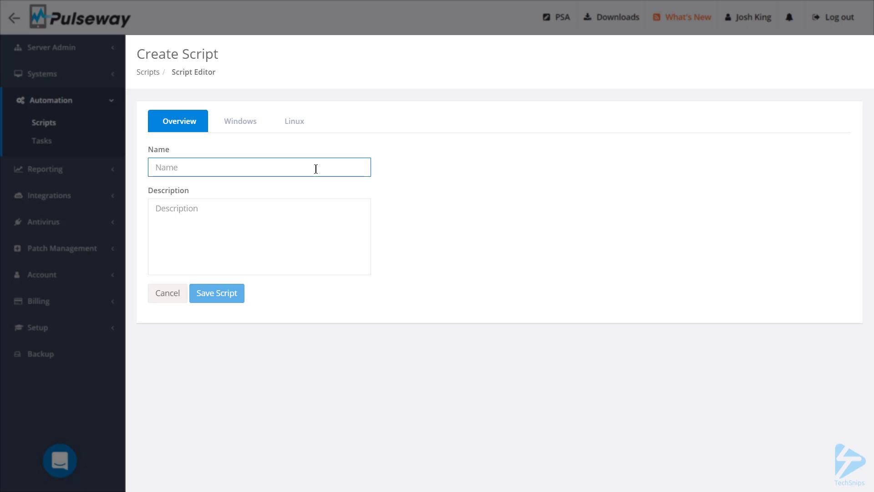
{"action": "type", "text": "Restart Print Spooler Service"}
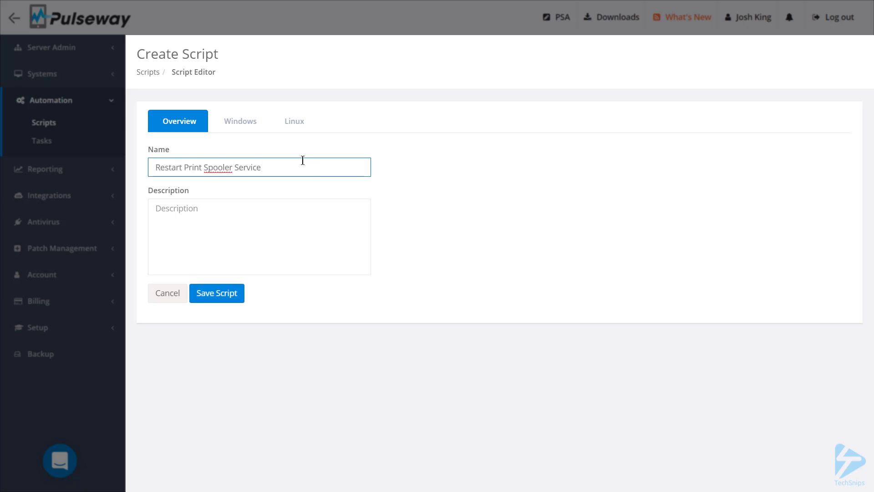
Step: Enable the Windows PowerShell version with code that sleeps 5 seconds, stops 'spooler', sleeps 3 seconds and starts 'spooler', and save the script
{"action": "left_click", "coordinate": [258, 128]}
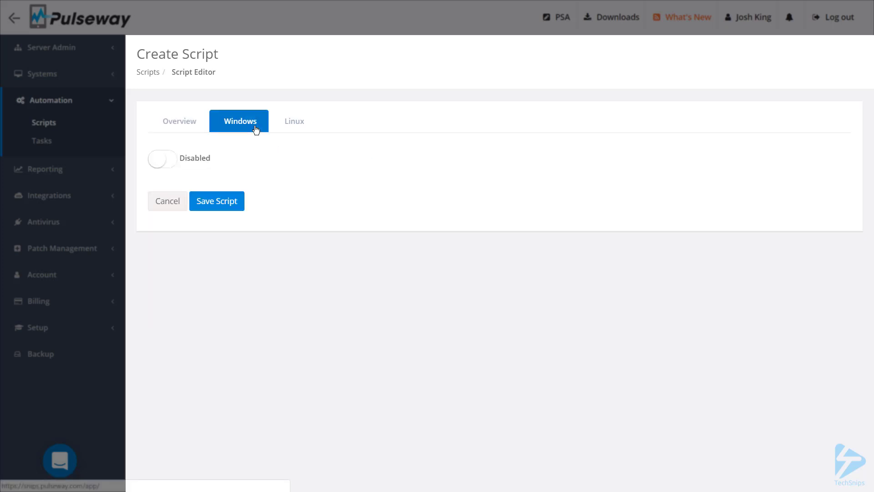
{"action": "left_click", "coordinate": [173, 166]}
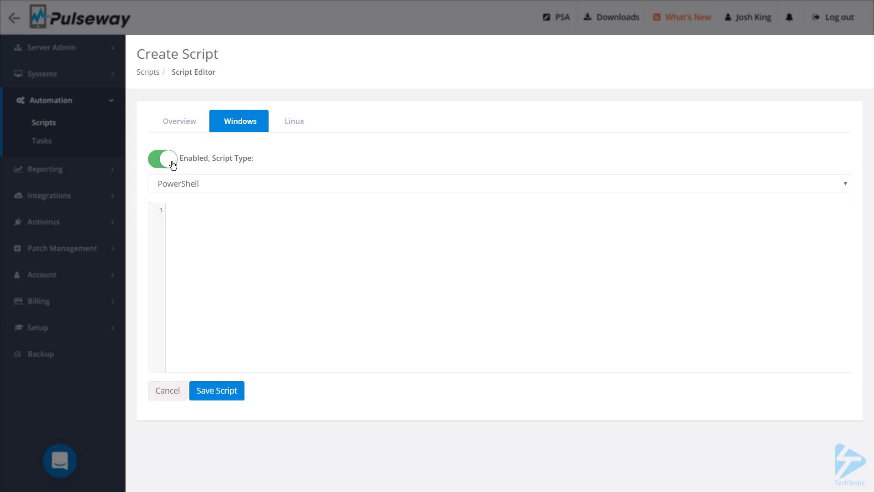
{"action": "left_click", "coordinate": [261, 184]}
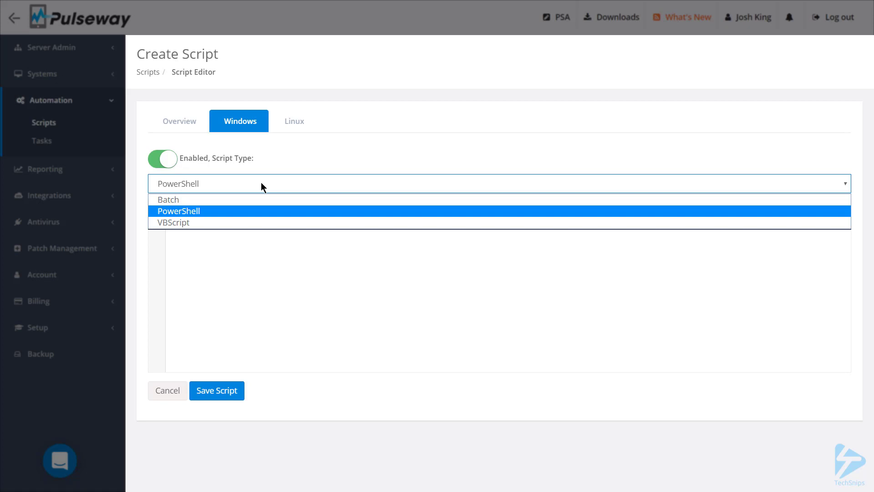
{"action": "left_click", "coordinate": [399, 315]}
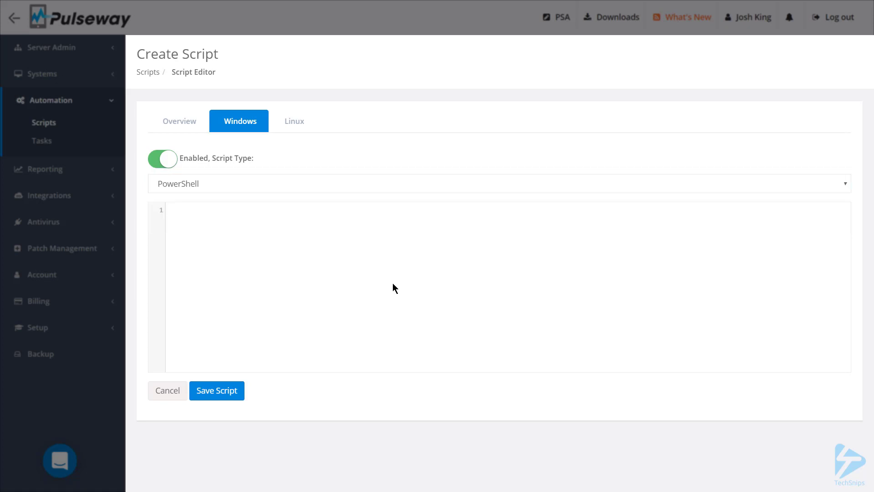
{"action": "type", "text": "Start-Sleep -Seconds 5 Stop-Service -Name 'spooler' Start-Sleep -Seconds 3 Start-Service -Name 'spooler'"}
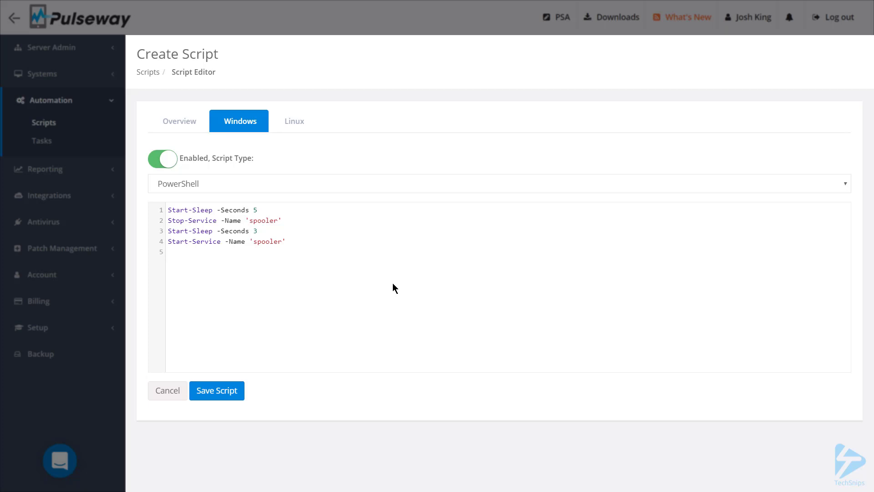
{"action": "left_click", "coordinate": [223, 395]}
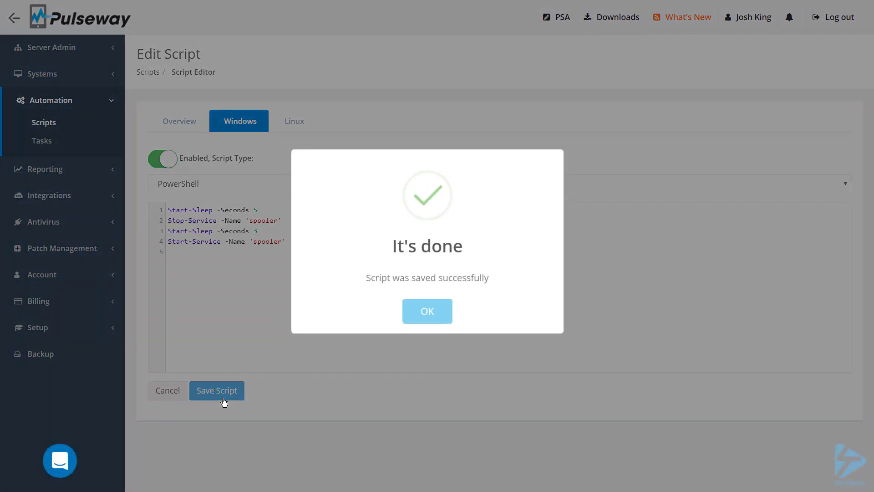
{"action": "left_click", "coordinate": [445, 314]}
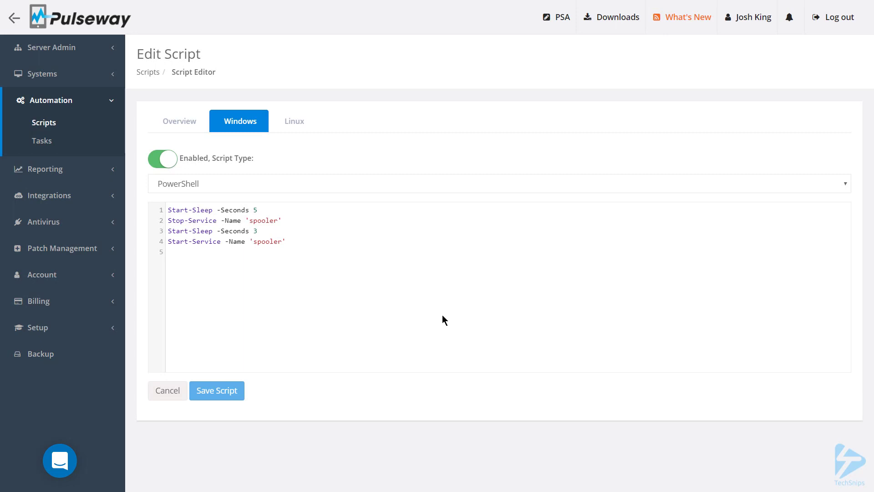
Step: Start another Custom script named Terminate PowerShell ISE Processes, described as "Doesn't terminate processes owned by admin users"
{"action": "left_click", "coordinate": [79, 125]}
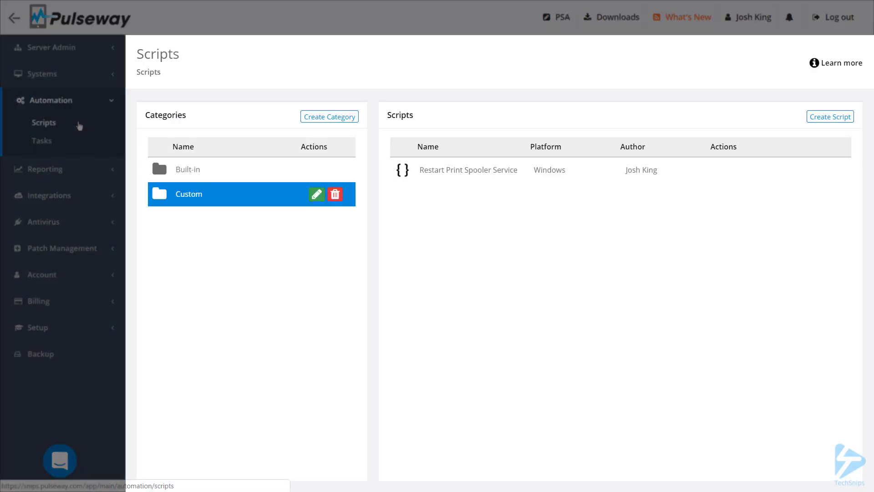
{"action": "left_click", "coordinate": [833, 118]}
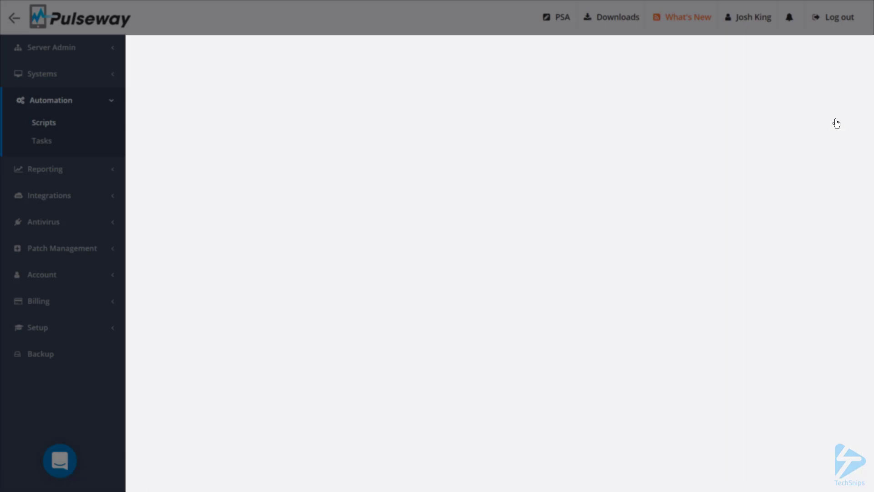
{"action": "left_click", "coordinate": [273, 168]}
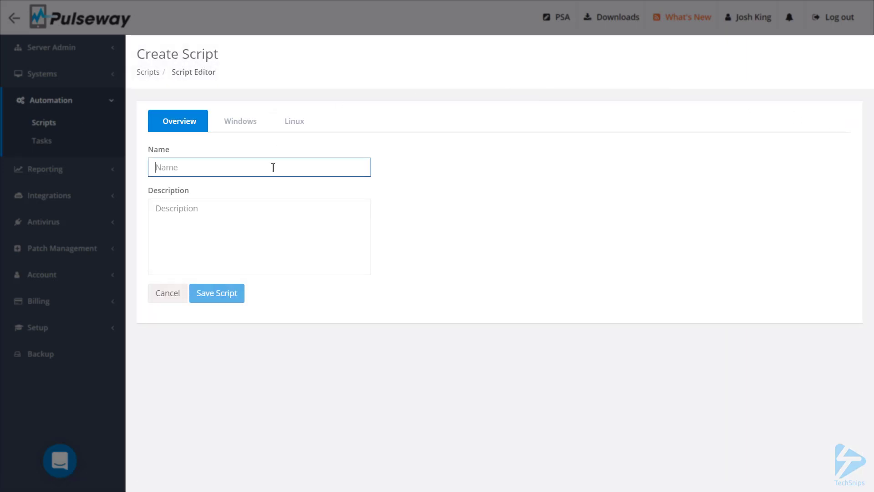
{"action": "type", "text": "Terminate PowerShell ISE Processes"}
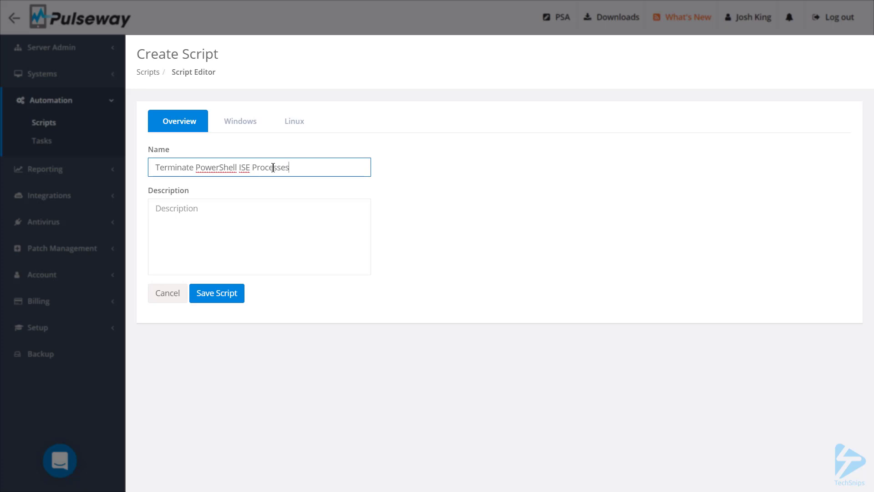
{"action": "left_click", "coordinate": [275, 234]}
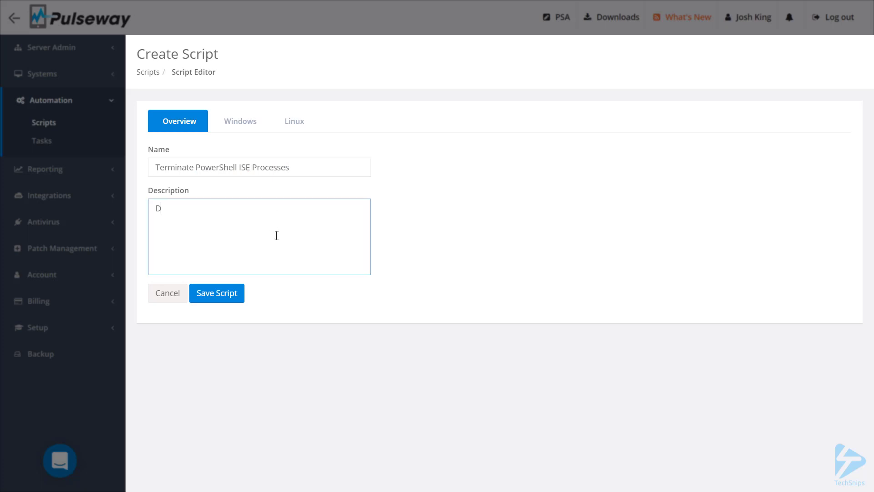
{"action": "type", "text": "Doesn't terminate processes owned by admin users"}
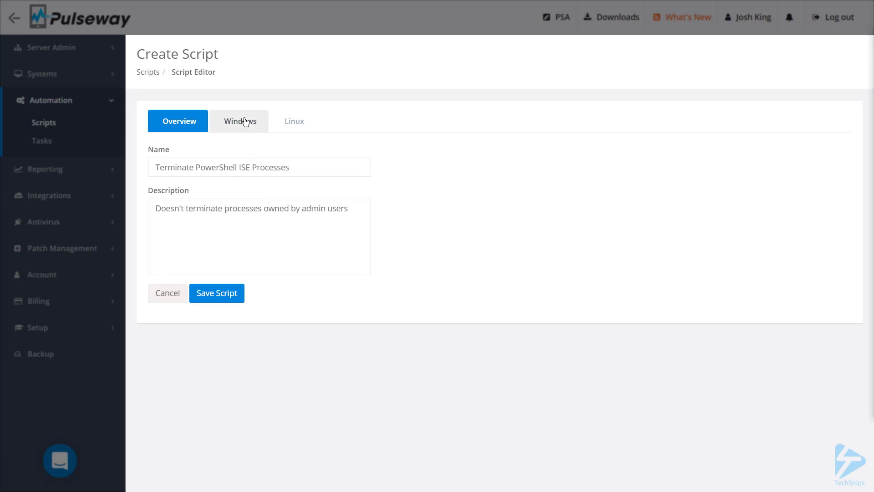
Step: Enable the Windows PowerShell version with code that sleeps 5 seconds and force-stops powershell_ise.exe processes whose owner is not like 'admin*', and save the script
{"action": "left_click", "coordinate": [241, 122]}
{"action": "left_click", "coordinate": [175, 164]}
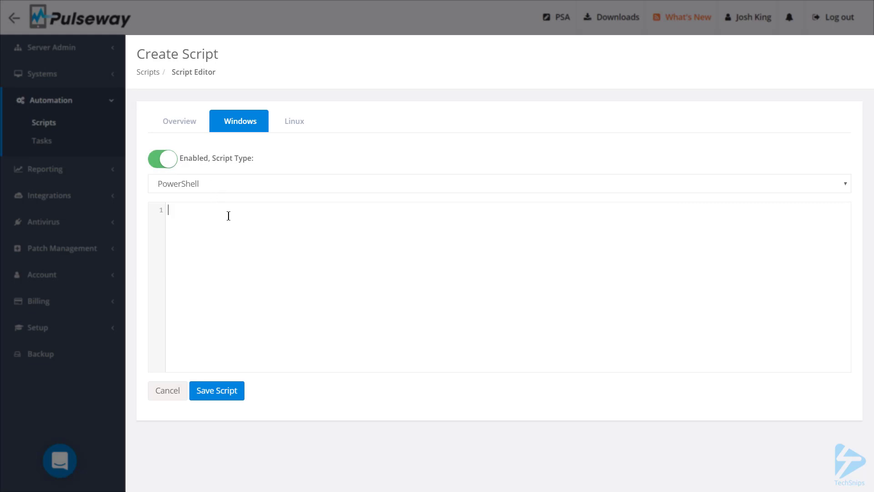
{"action": "left_click", "coordinate": [229, 215]}
{"action": "type", "text": "Start-Sleep -Seconds 5 $PsProcs = Get-CimInstance Win32_Process -Filter \"name = 'powershell_ise.exe'\"  foreach ($Proc in $PsProcs) {     $Owner = Invoke-CimMethod -InputObject $Proc -MethodName GetOwner      if ($Owner.User -notlike 'admin*') {         Stop-Process -Id $Proc.ProcessId -Force     } }"}
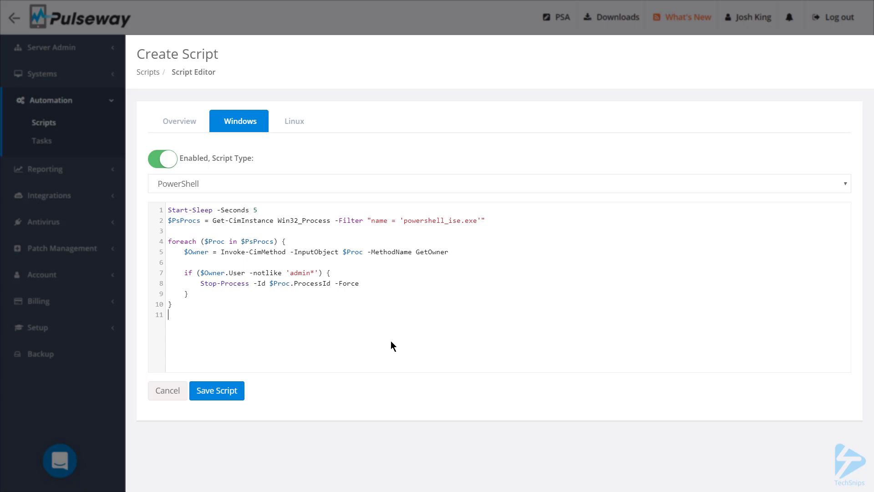
{"action": "left_click", "coordinate": [230, 399]}
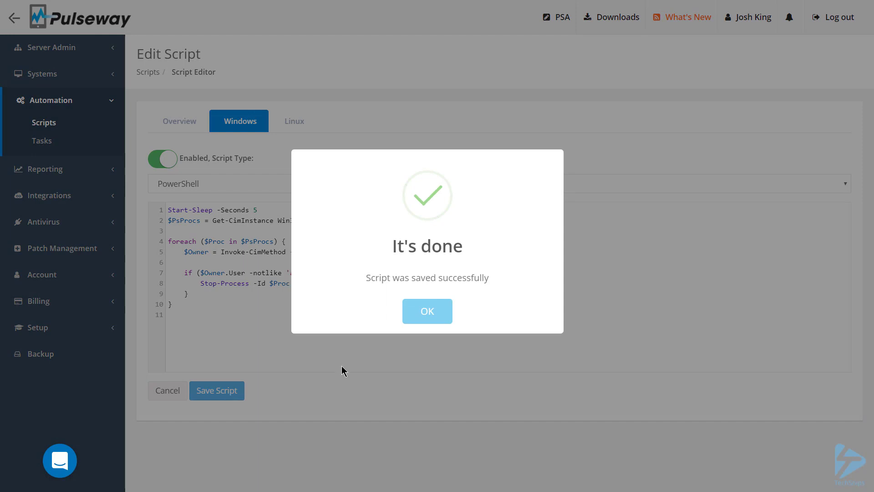
{"action": "left_click", "coordinate": [442, 318]}
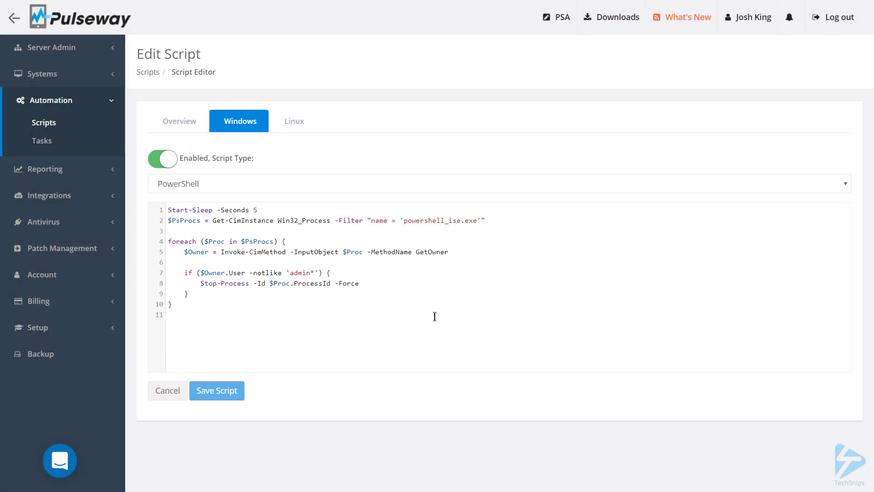
Step: Start a new automation task named Nightly Remediation Job, described as "Restarts Print Spooler Service" and "Terminates non-admin user PowerShell ISE processes"
{"action": "left_click", "coordinate": [59, 148]}
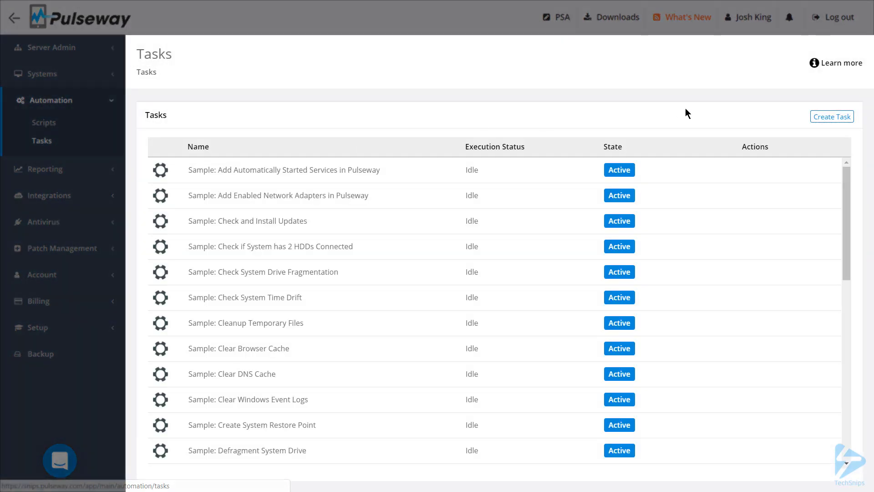
{"action": "left_click", "coordinate": [840, 118]}
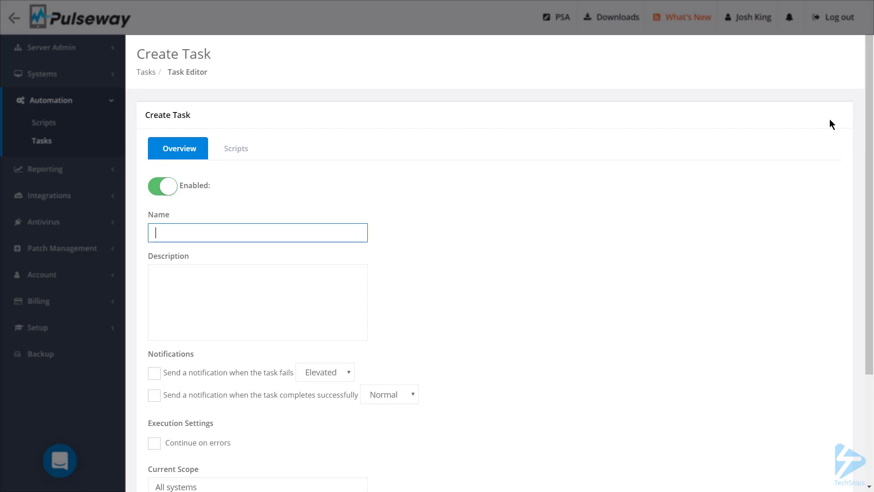
{"action": "type", "text": "Nightly Remediation Job"}
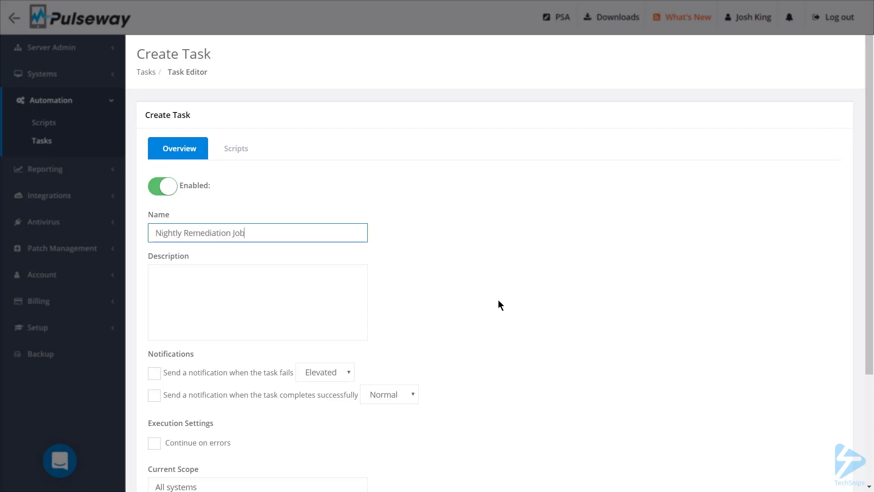
{"action": "left_click", "coordinate": [297, 287]}
{"action": "type", "text": "Restarts Print Spooler Service Terminates non-admin user PowerShell ISE processes"}
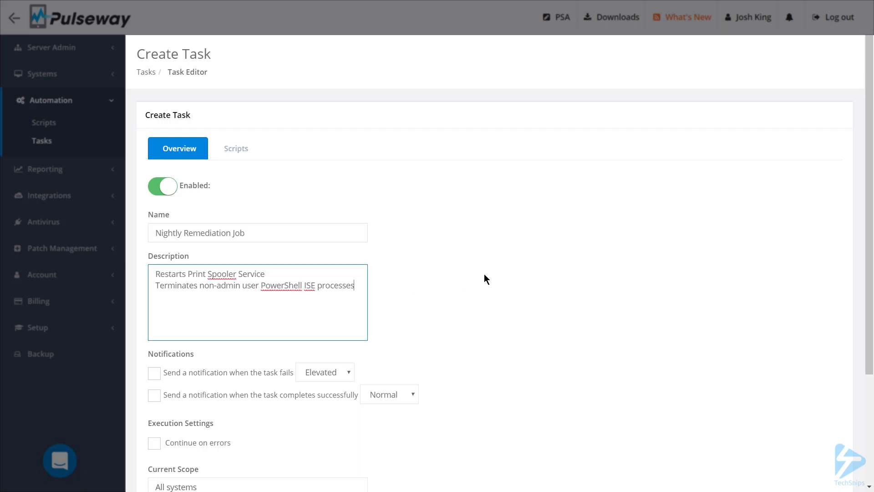
Step: Enable the task's notifications, with Elevated priority for failure and Low priority for successful completion
{"action": "scroll", "coordinate": [484, 274], "scroll_direction": "down", "scroll_amount": 3}
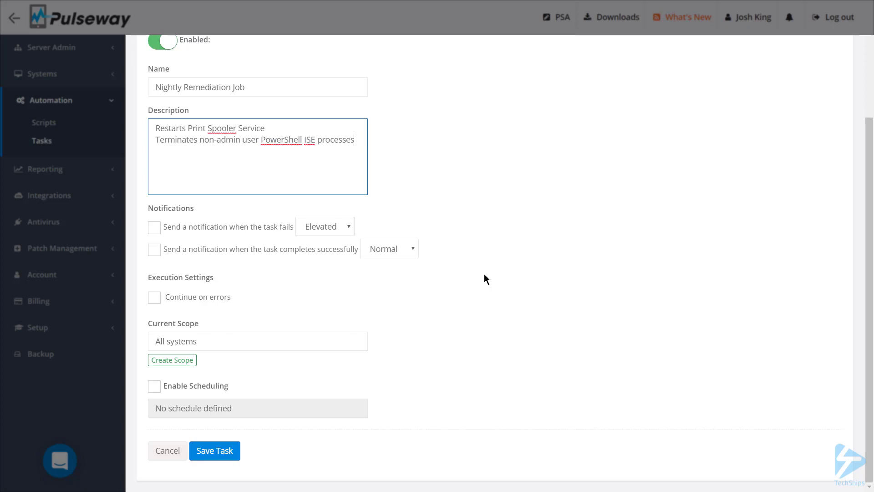
{"action": "left_click", "coordinate": [154, 228]}
{"action": "left_click", "coordinate": [346, 231]}
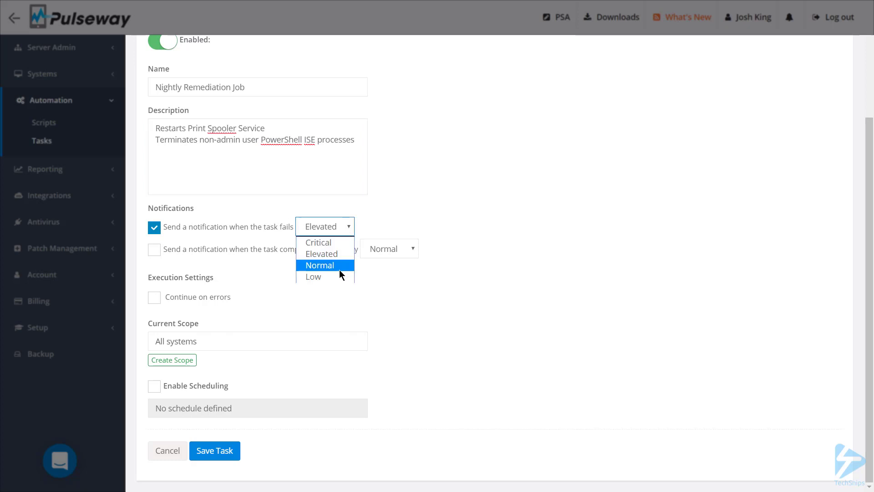
{"action": "left_click", "coordinate": [341, 253]}
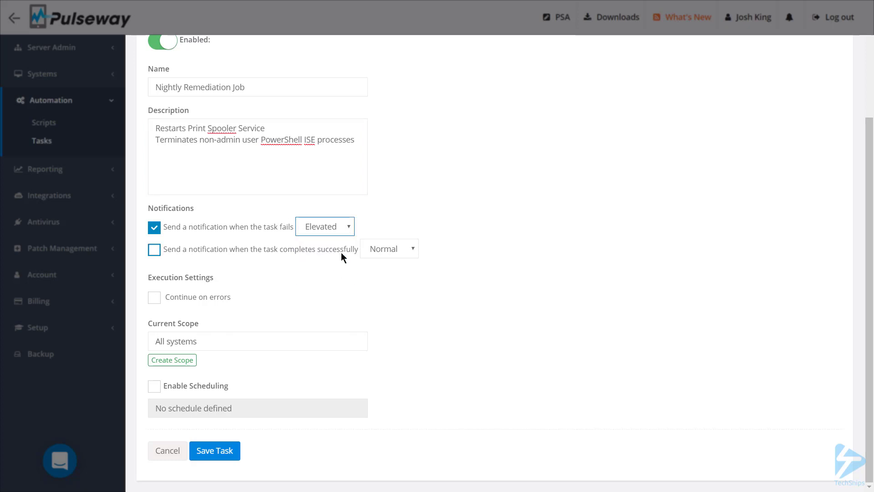
{"action": "left_click", "coordinate": [217, 254]}
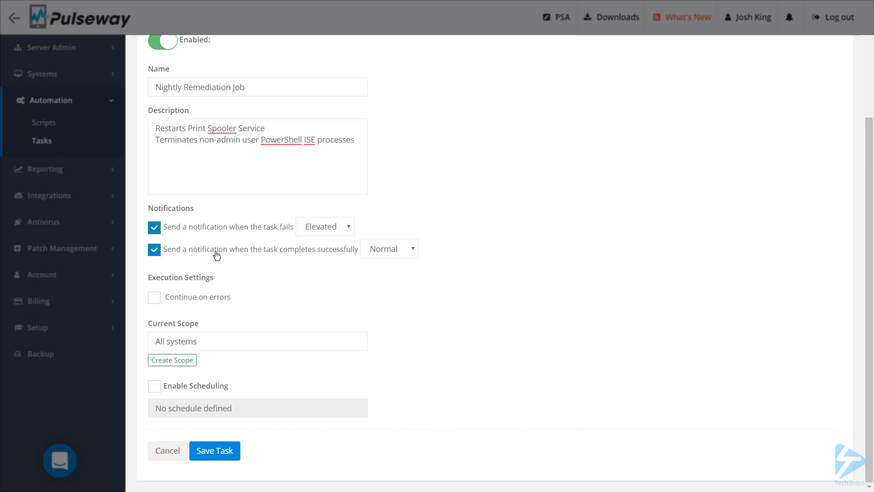
{"action": "left_click", "coordinate": [406, 249]}
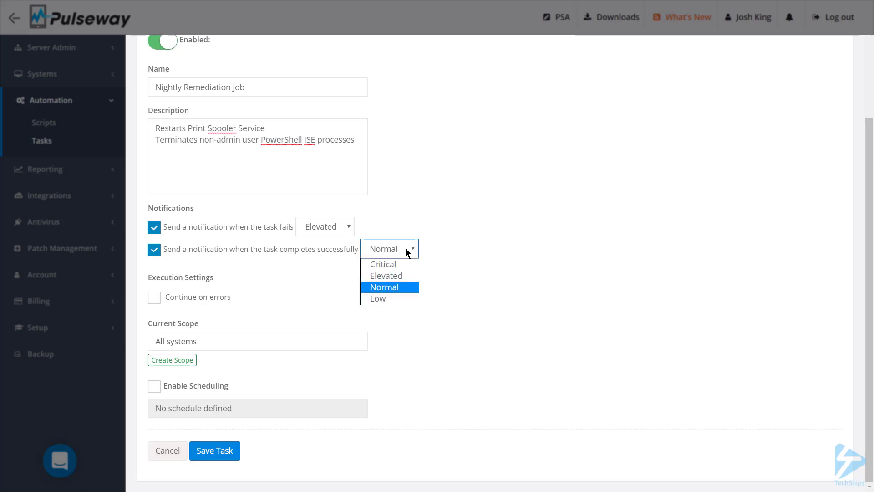
{"action": "left_click", "coordinate": [398, 302]}
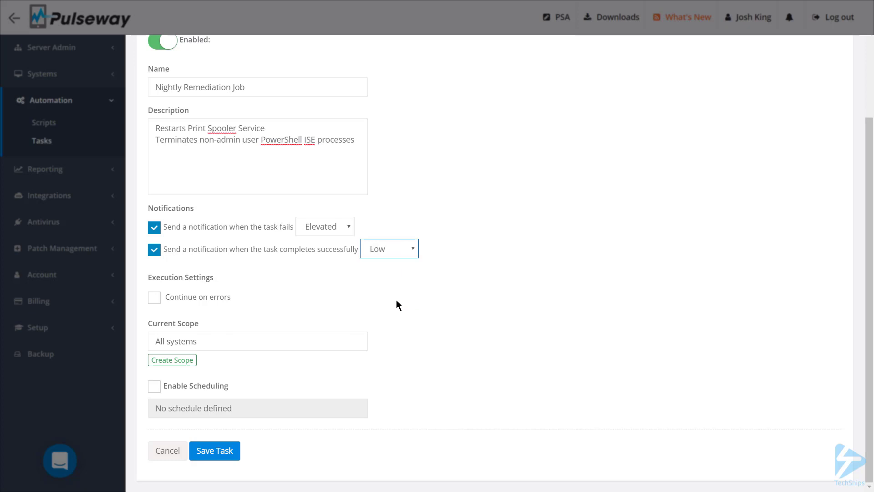
Step: Set the task's current scope to All Systems
{"action": "left_click", "coordinate": [316, 345]}
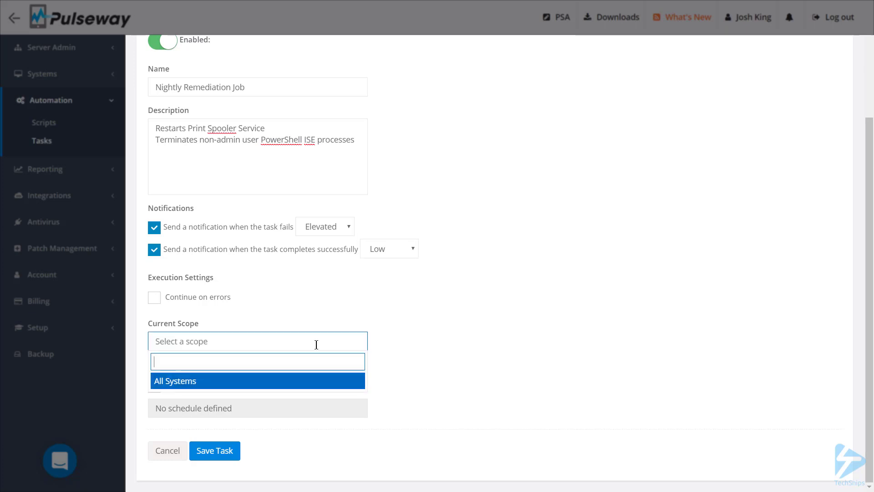
{"action": "left_click", "coordinate": [517, 363]}
{"action": "left_click", "coordinate": [250, 341]}
{"action": "left_click", "coordinate": [250, 384]}
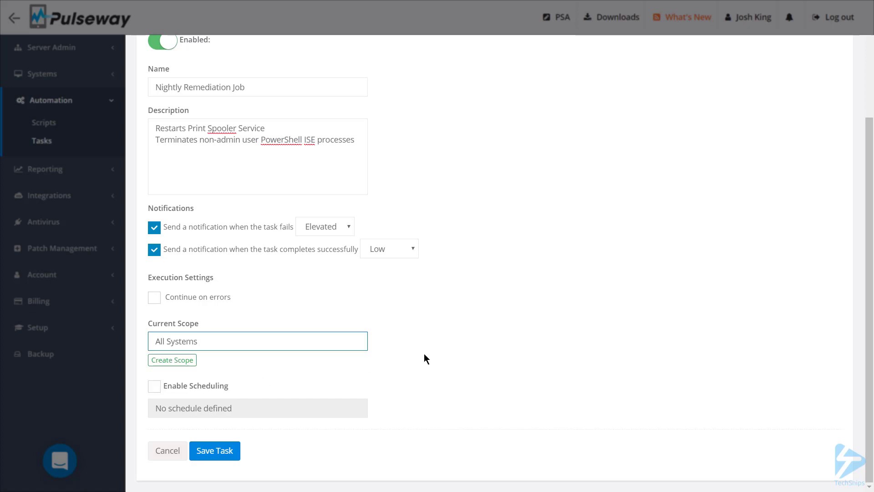
Step: Look at the fields available for creating a new scope, and discard the form
{"action": "left_click", "coordinate": [182, 362]}
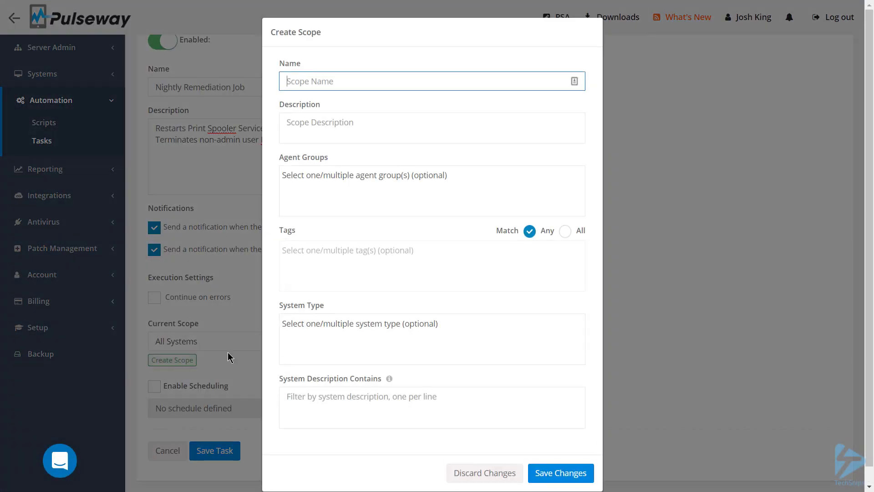
{"action": "left_click", "coordinate": [468, 473]}
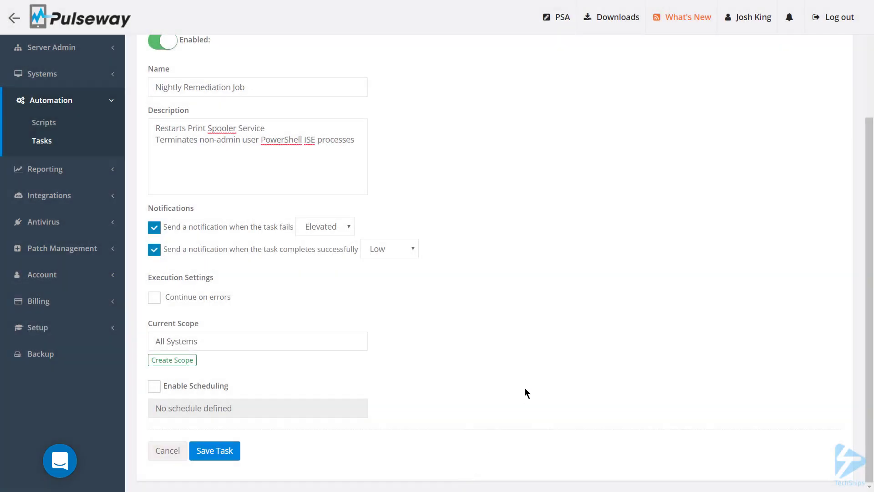
Step: Enable scheduling for the task and set its schedule to repeat daily
{"action": "left_click", "coordinate": [207, 391]}
{"action": "left_click", "coordinate": [242, 412]}
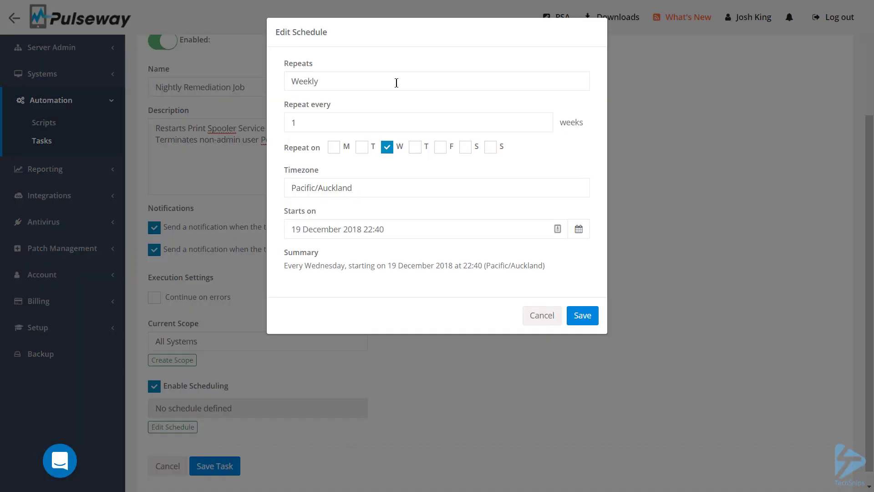
{"action": "left_click", "coordinate": [397, 83]}
{"action": "left_click", "coordinate": [393, 109]}
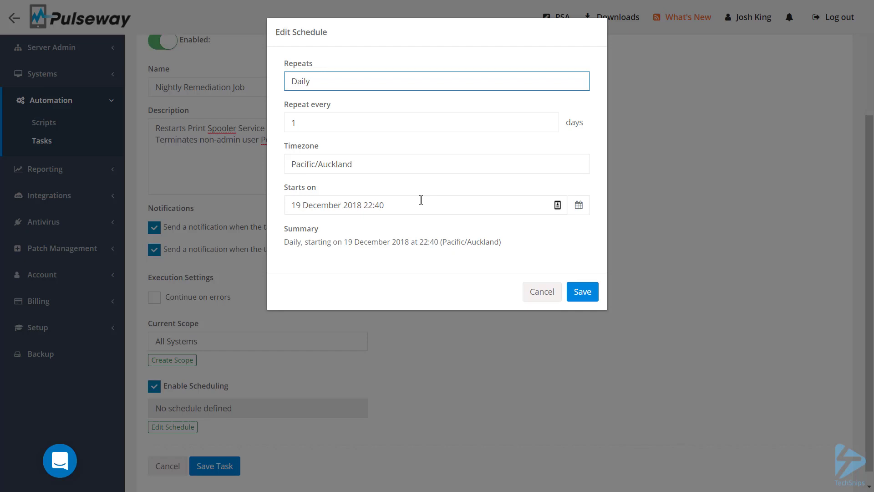
Step: Set the schedule's start to 20 December 2018 01:00 and save the schedule
{"action": "left_click", "coordinate": [305, 203]}
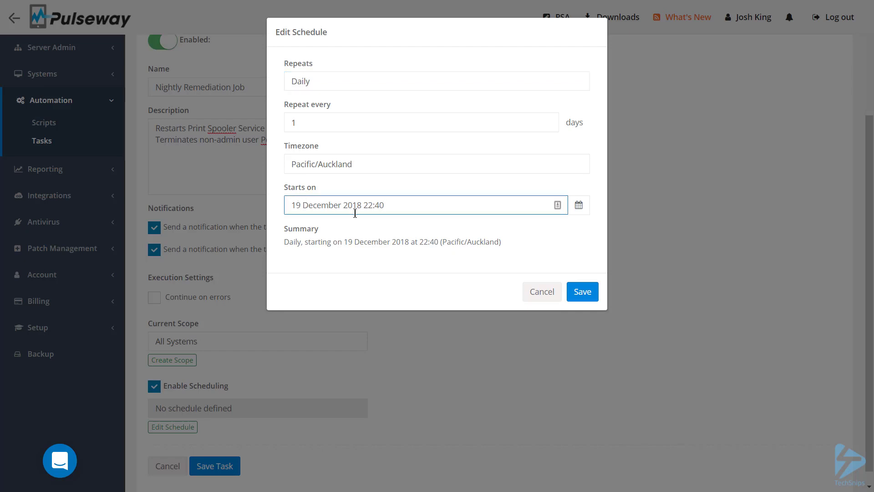
{"action": "key", "text": "BackSpace"}
{"action": "key", "text": "BackSpace"}
{"action": "type", "text": "20"}
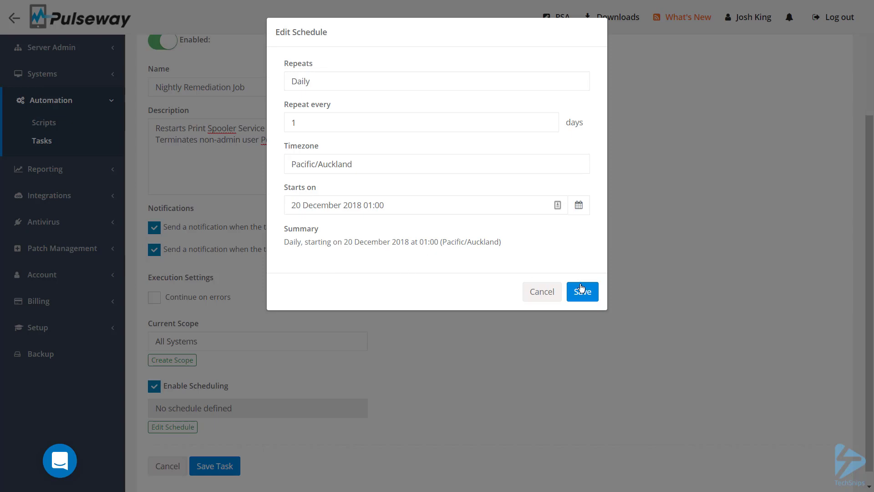
{"action": "left_click", "coordinate": [581, 297]}
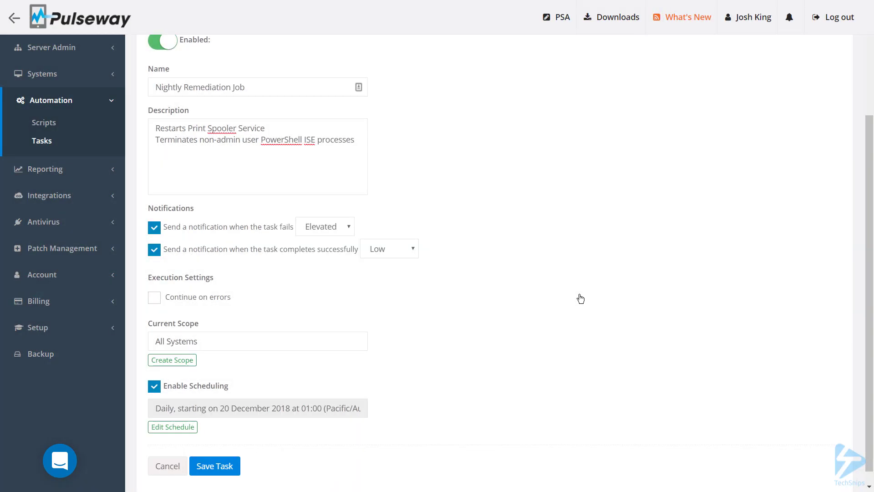
Step: Add the custom scripts Restart Print Spooler Service and Terminate PowerShell ISE Processes to the task, and save the task
{"action": "scroll", "coordinate": [579, 298], "scroll_direction": "up", "scroll_amount": 3}
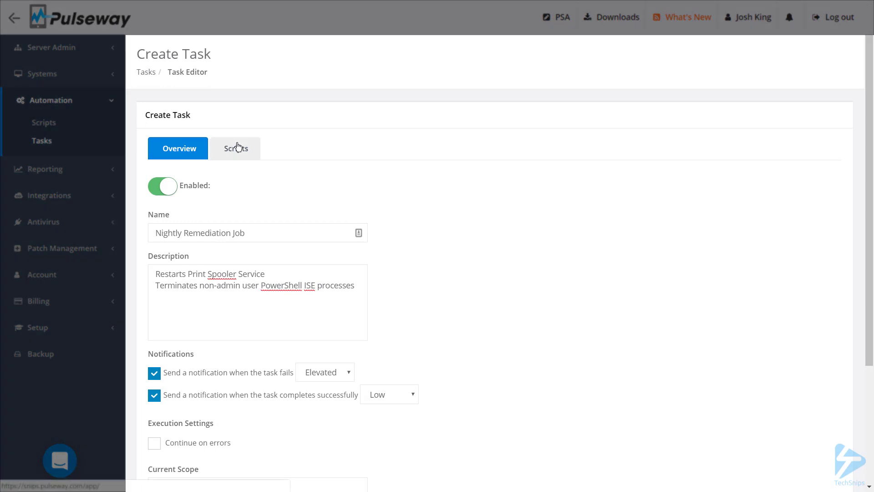
{"action": "left_click", "coordinate": [237, 154]}
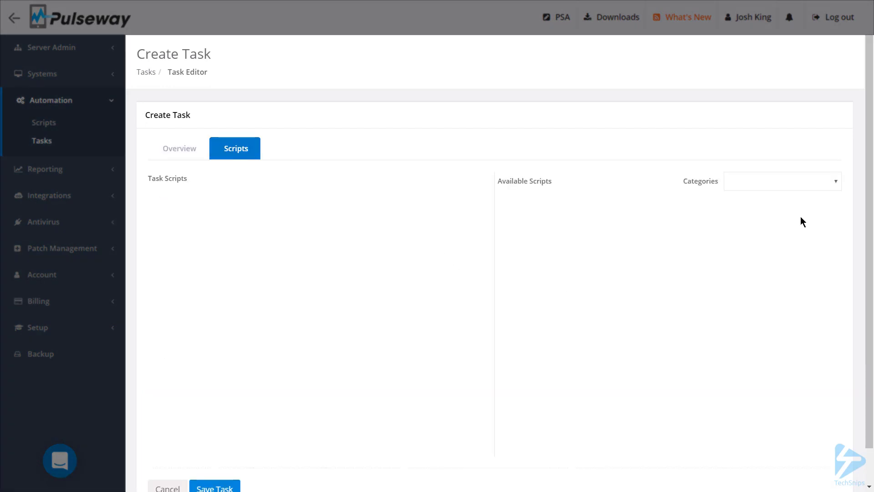
{"action": "left_click", "coordinate": [800, 182]}
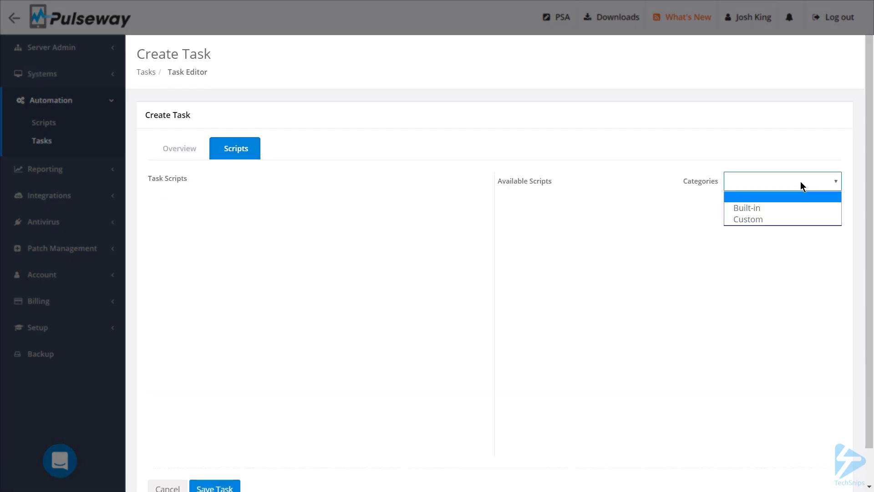
{"action": "left_click", "coordinate": [791, 220]}
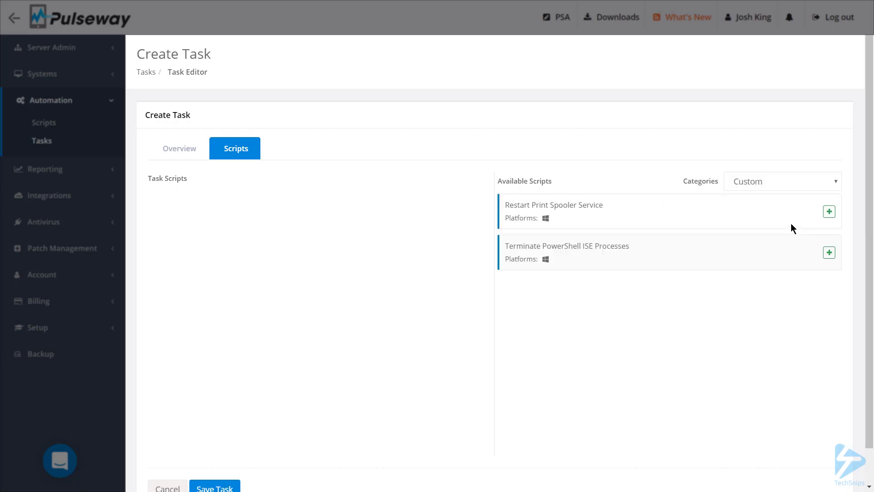
{"action": "left_click", "coordinate": [829, 212]}
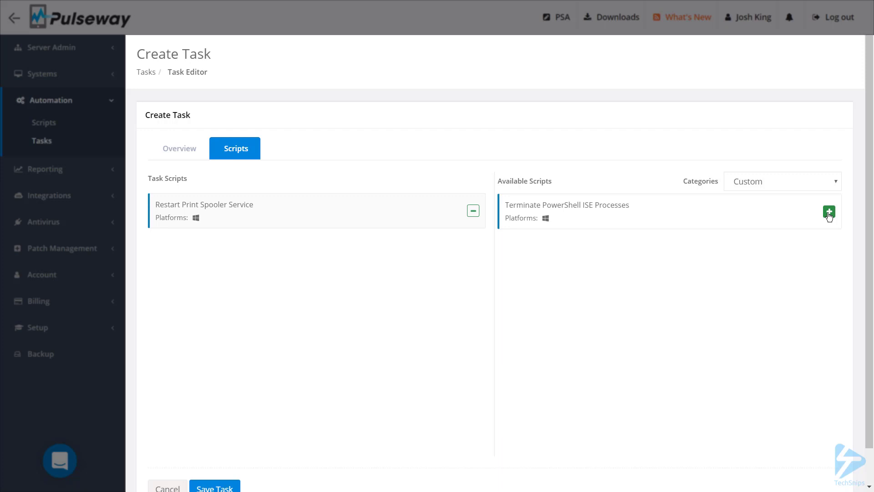
{"action": "left_click", "coordinate": [829, 212]}
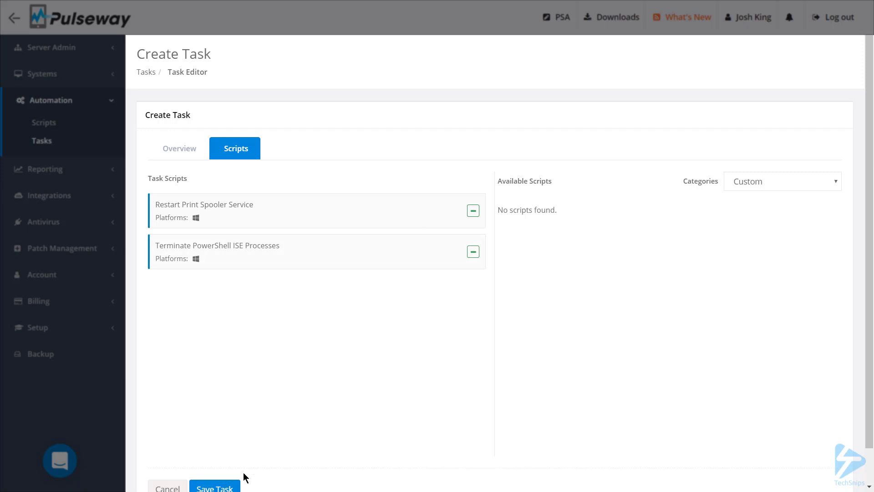
{"action": "left_click", "coordinate": [224, 488]}
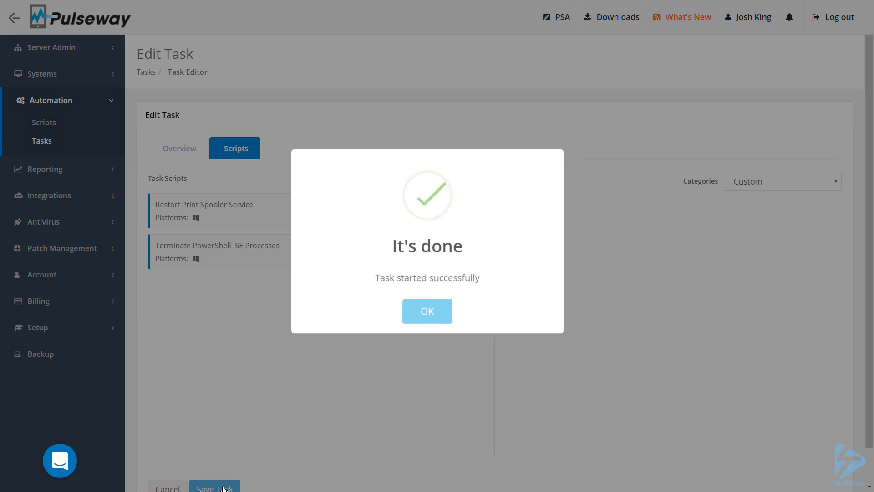
{"action": "left_click", "coordinate": [431, 319]}
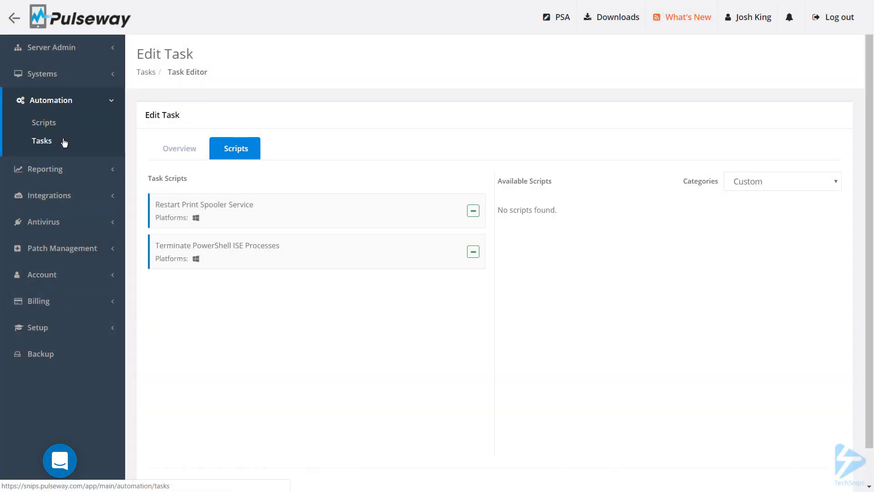
Step: Open the details of the Nightly Remediation Job from the task list and start the task manually
{"action": "left_click", "coordinate": [64, 142]}
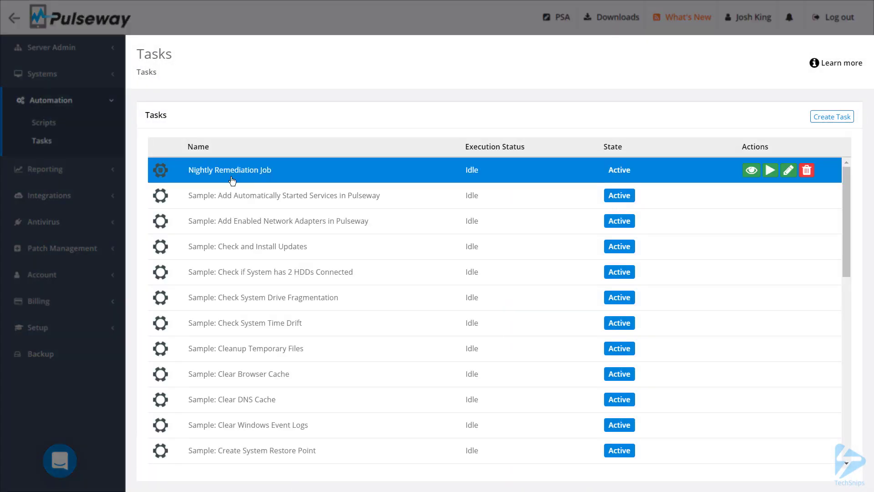
{"action": "left_click", "coordinate": [152, 179]}
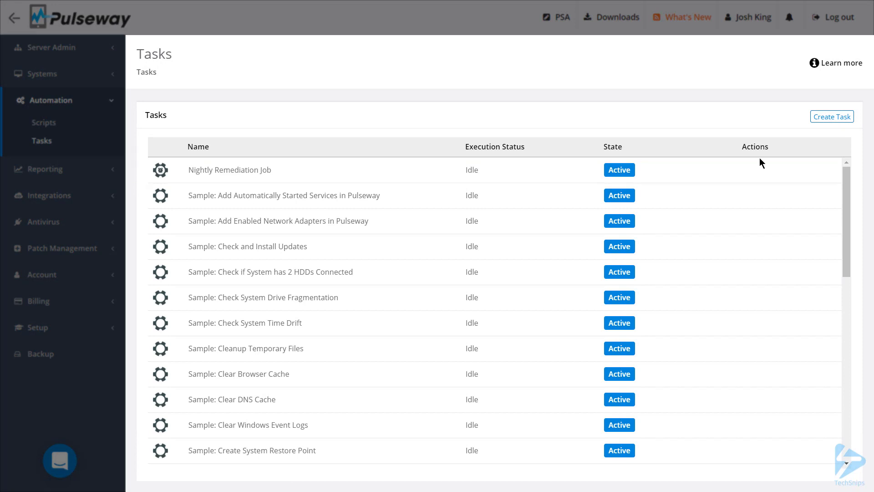
{"action": "mouse_move", "coordinate": [769, 173]}
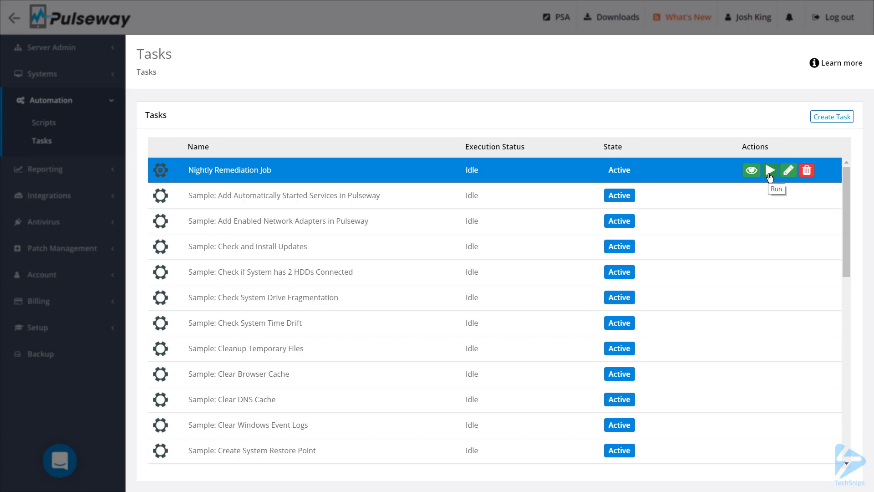
{"action": "left_click", "coordinate": [750, 172]}
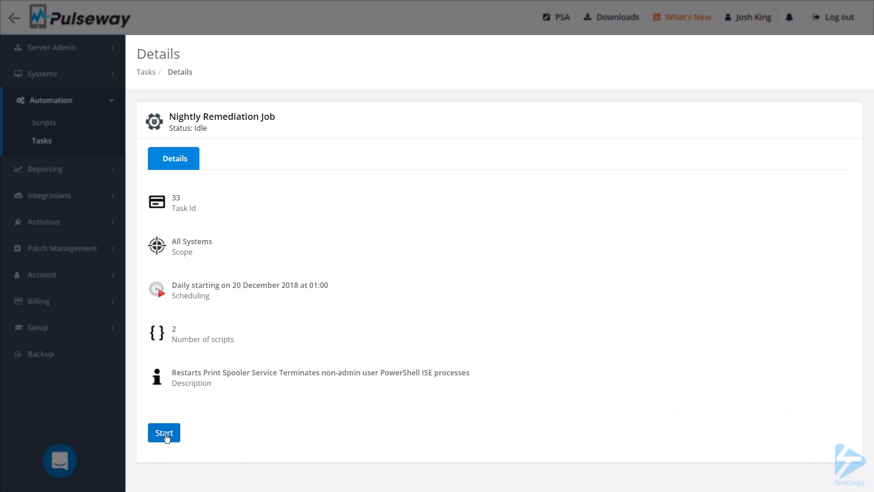
{"action": "left_click", "coordinate": [165, 433]}
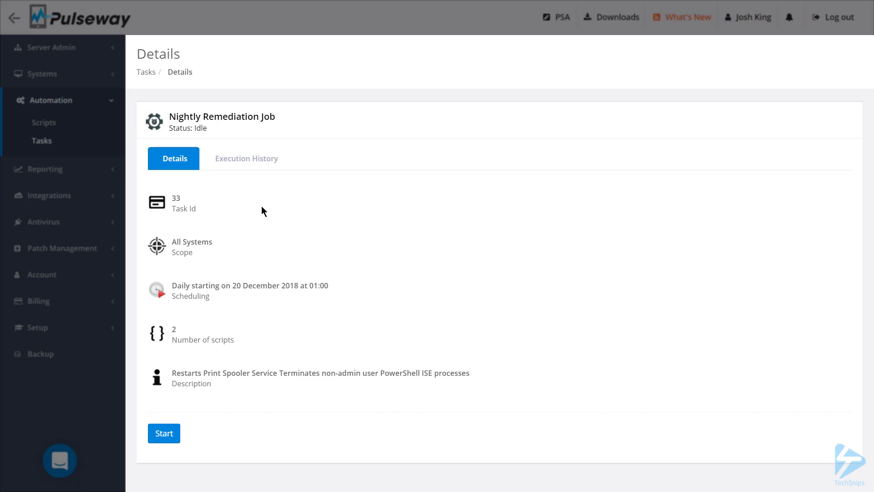
Step: Examine the task's latest execution, viewing the output of the Terminate PowerShell ISE Processes script on system JK-DNS2019
{"action": "left_click", "coordinate": [254, 157]}
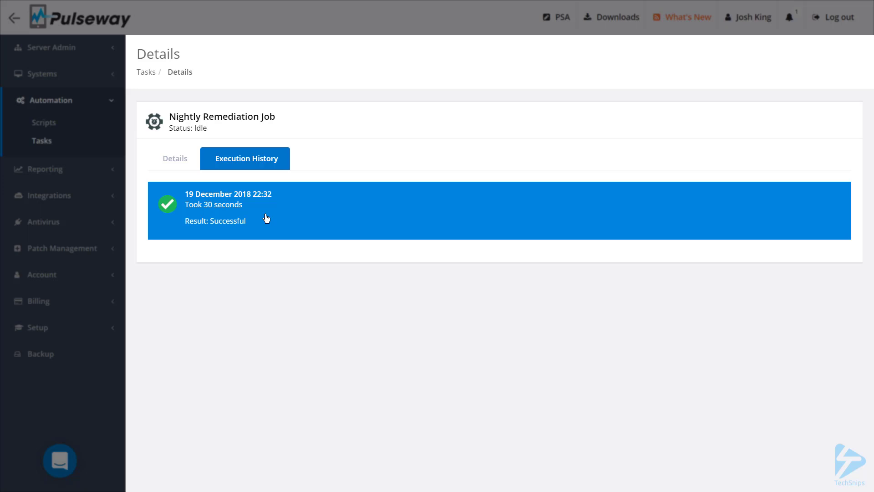
{"action": "left_click", "coordinate": [267, 218]}
{"action": "left_click", "coordinate": [243, 161]}
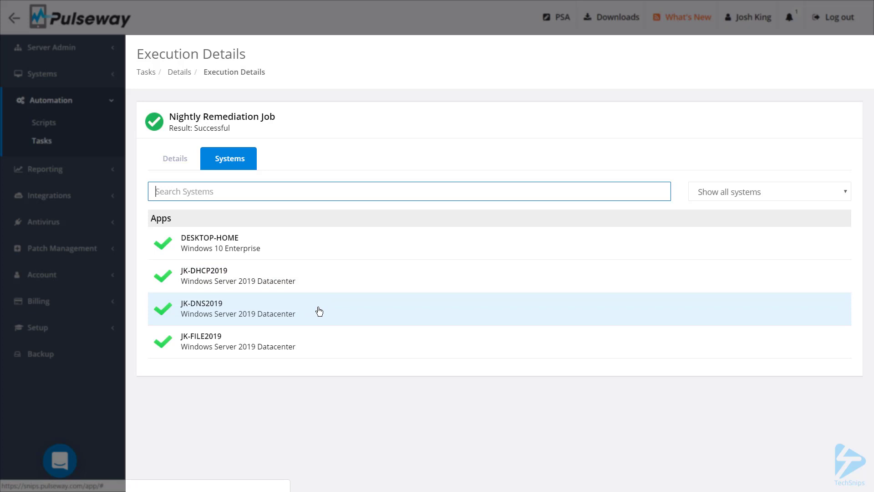
{"action": "left_click", "coordinate": [318, 308]}
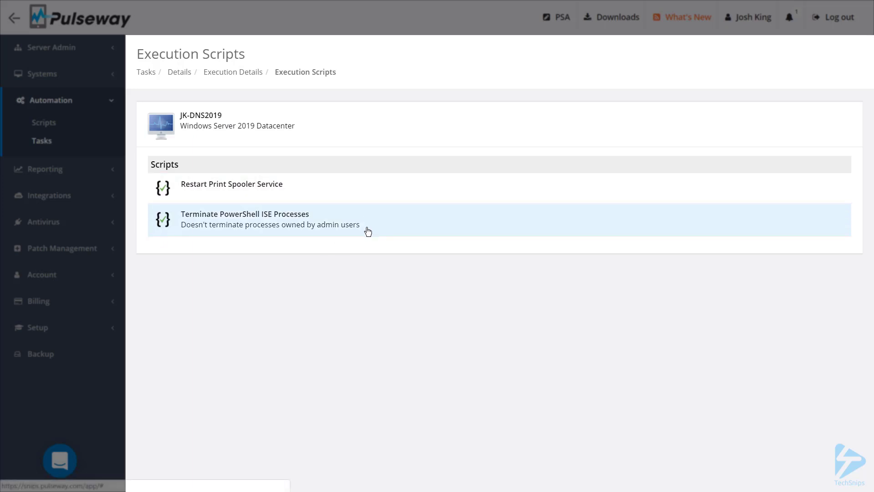
{"action": "left_click", "coordinate": [368, 231]}
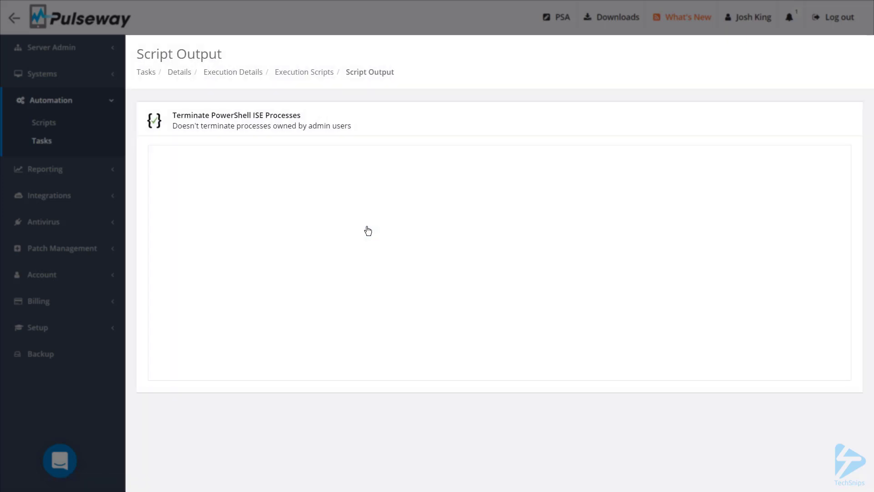